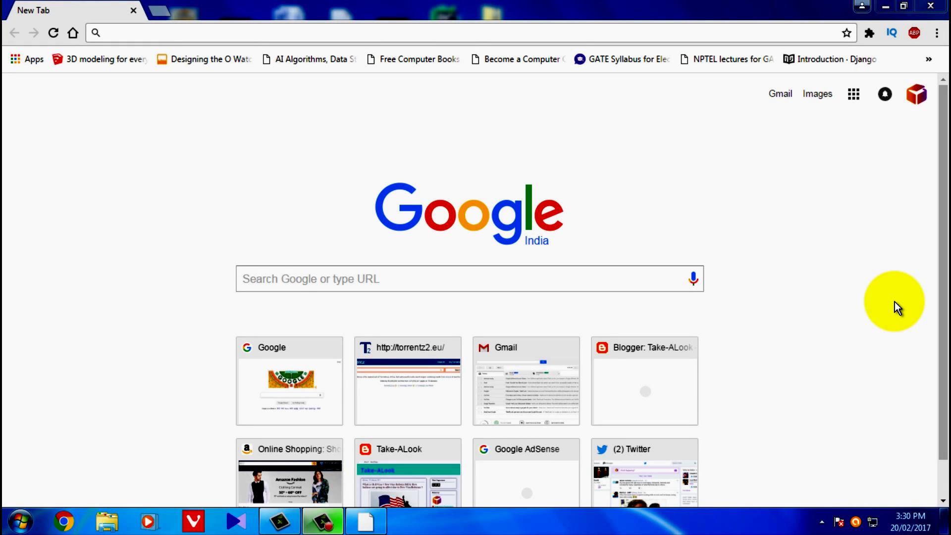
{"action": "left_click", "coordinate": [417, 35]}
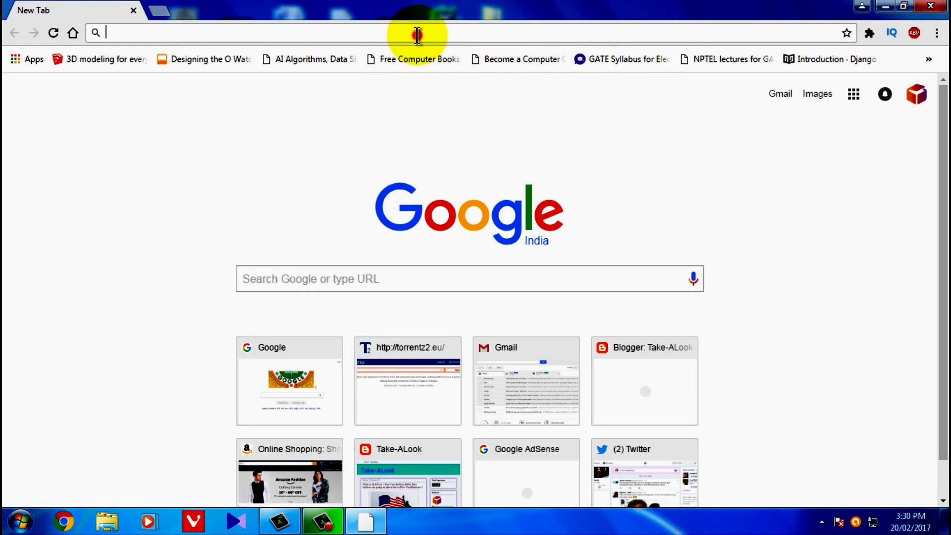
{"action": "type", "text": "www.c"}
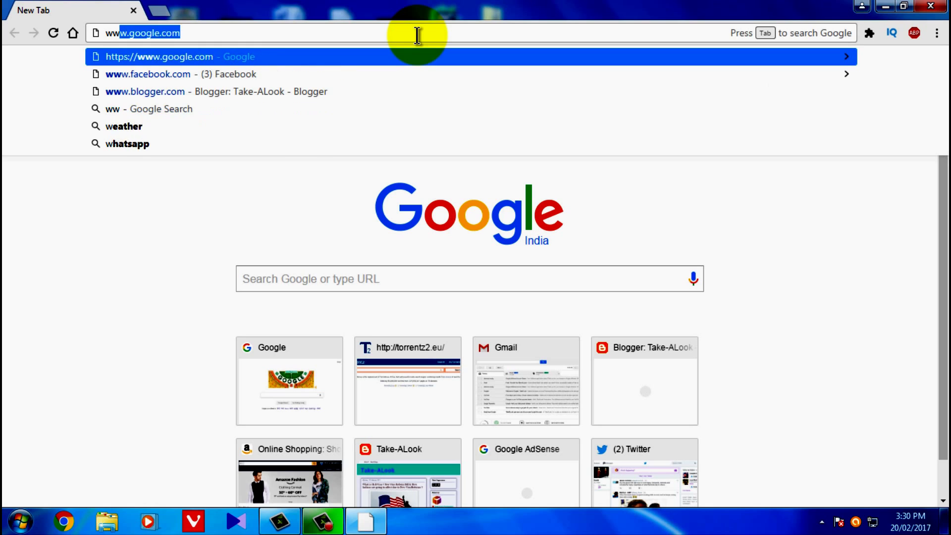
{"action": "type", "text": "ursor"}
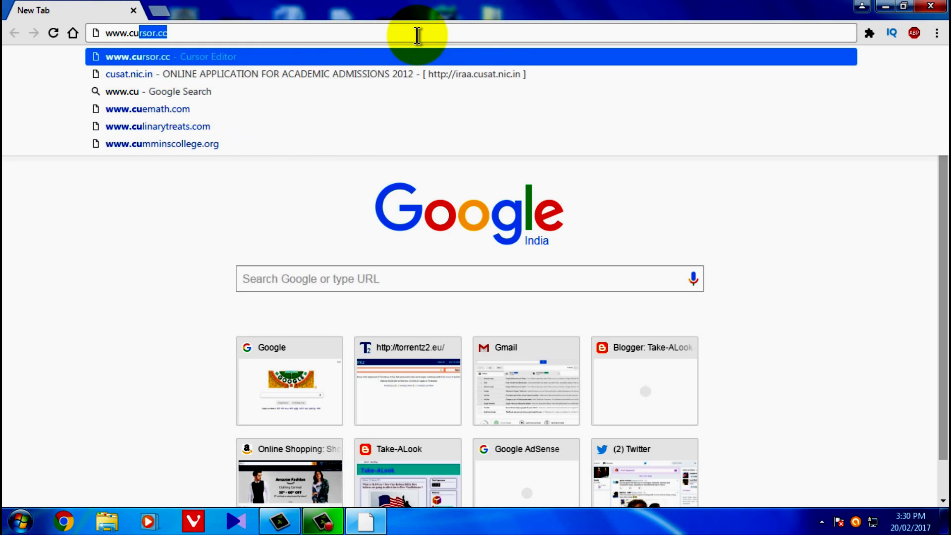
{"action": "type", "text": ".cc"}
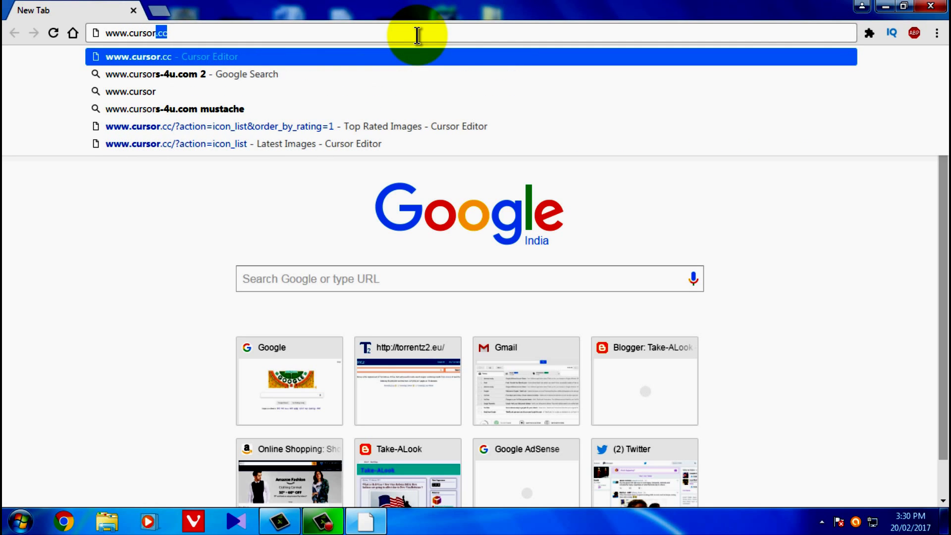
{"action": "key", "text": "Return"}
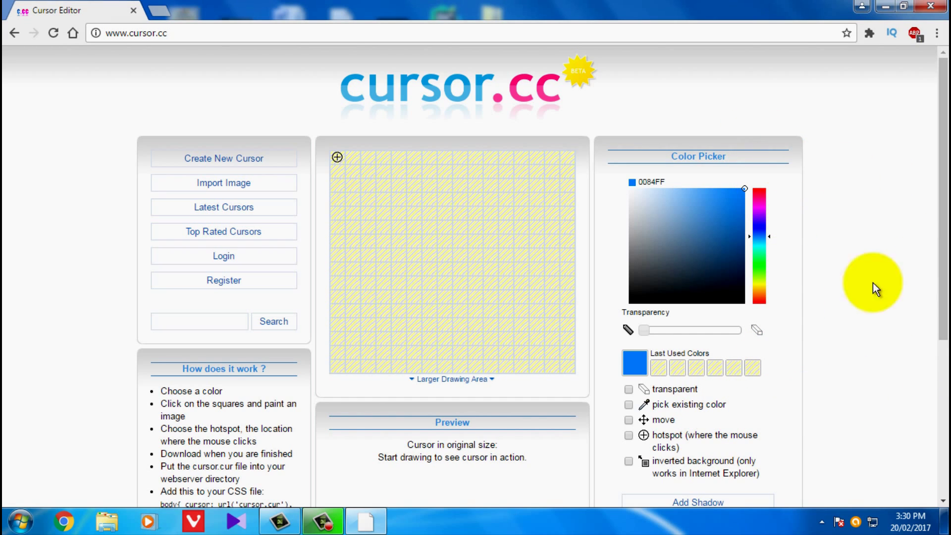
Step: Draw an arrow shape pointing to the upper-left on the cursor grid in blue 0084FF, plus a separate square in the bottom row
{"action": "left_click", "coordinate": [367, 198]}
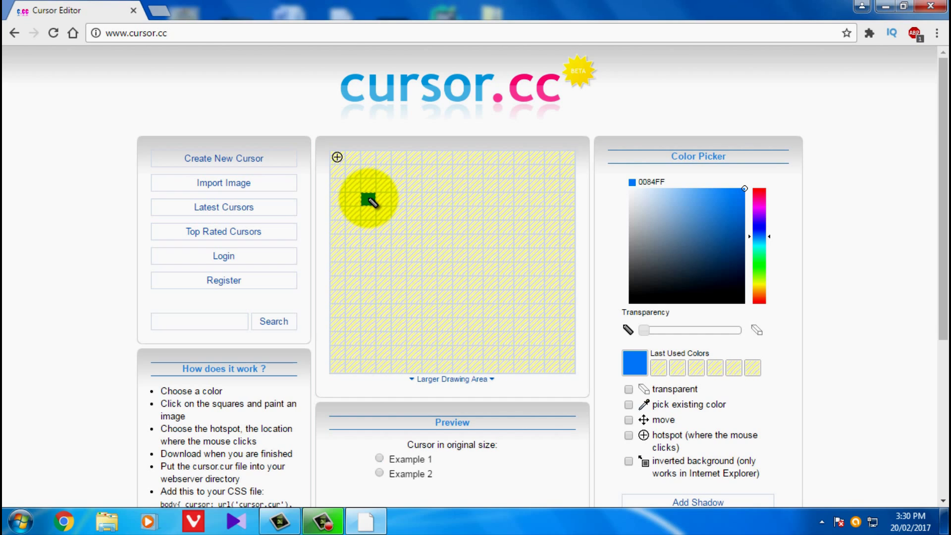
{"action": "left_click_drag", "start_coordinate": [369, 200], "coordinate": [369, 267]}
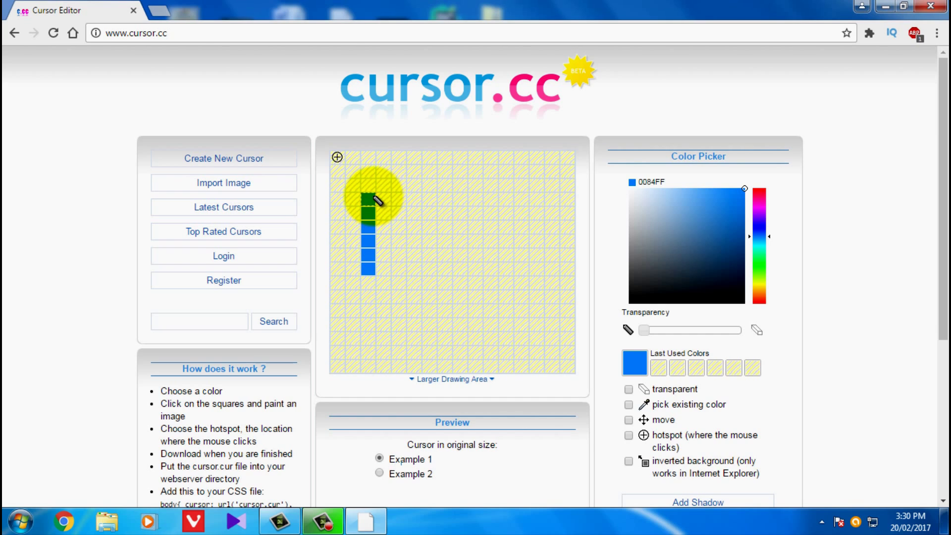
{"action": "left_click_drag", "start_coordinate": [372, 198], "coordinate": [452, 213]}
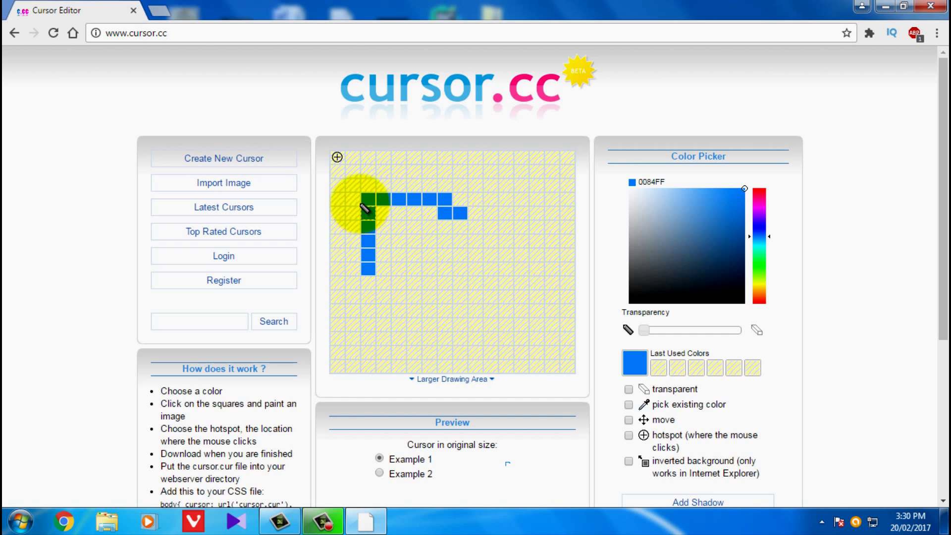
{"action": "left_click_drag", "start_coordinate": [372, 205], "coordinate": [462, 303]}
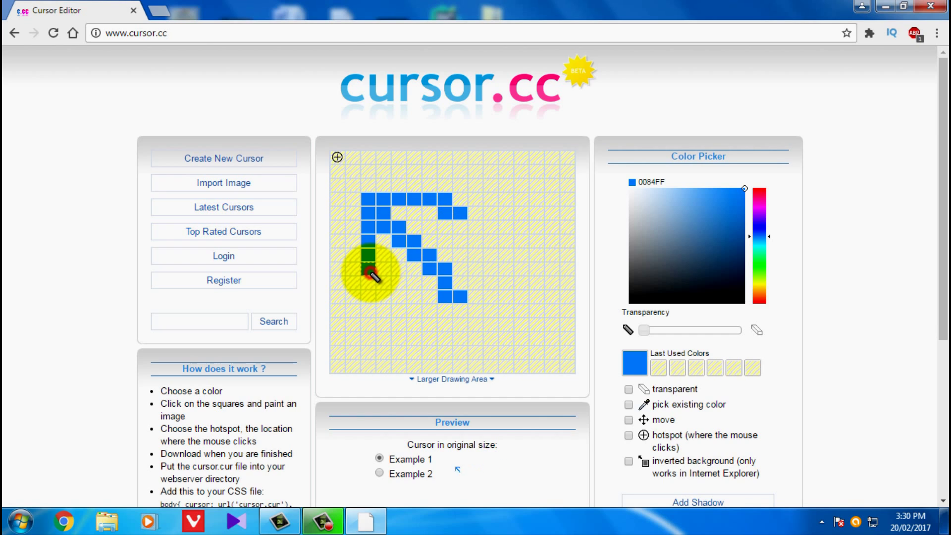
{"action": "left_click", "coordinate": [352, 269]}
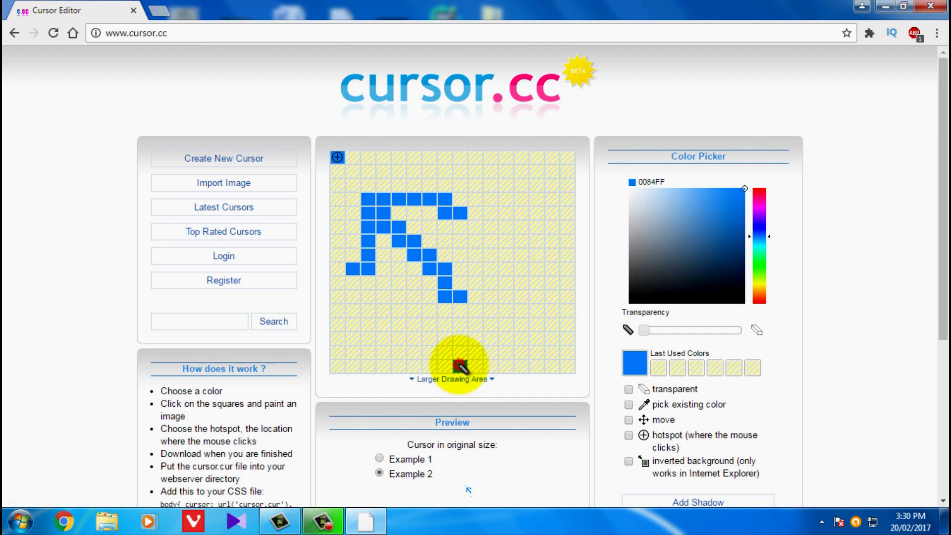
{"action": "left_click", "coordinate": [461, 366]}
Step: Download the drawn cursor and save it to the Desktop under the file name cursor
{"action": "scroll", "coordinate": [548, 322], "scroll_direction": "down", "scroll_amount": 2}
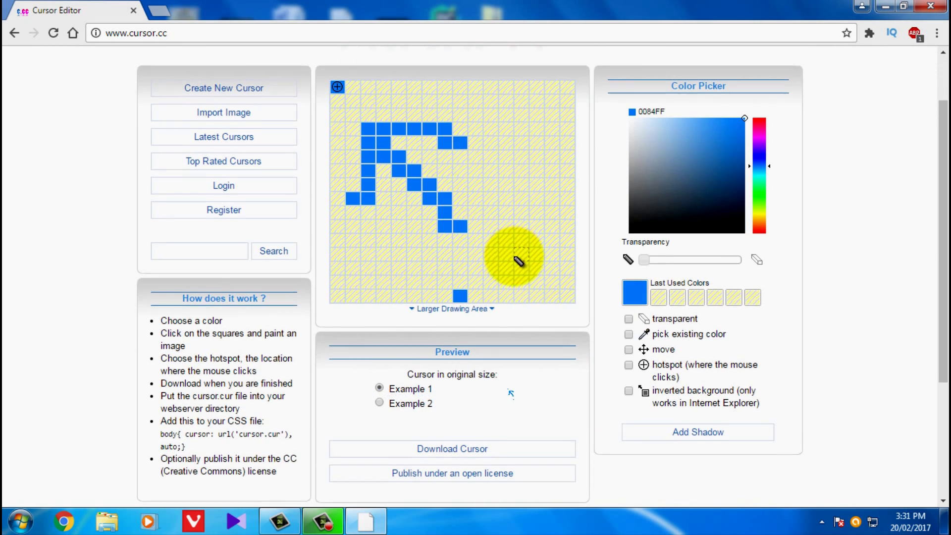
{"action": "scroll", "coordinate": [452, 339], "scroll_direction": "down", "scroll_amount": 4}
{"action": "scroll", "coordinate": [514, 186], "scroll_direction": "up", "scroll_amount": 5}
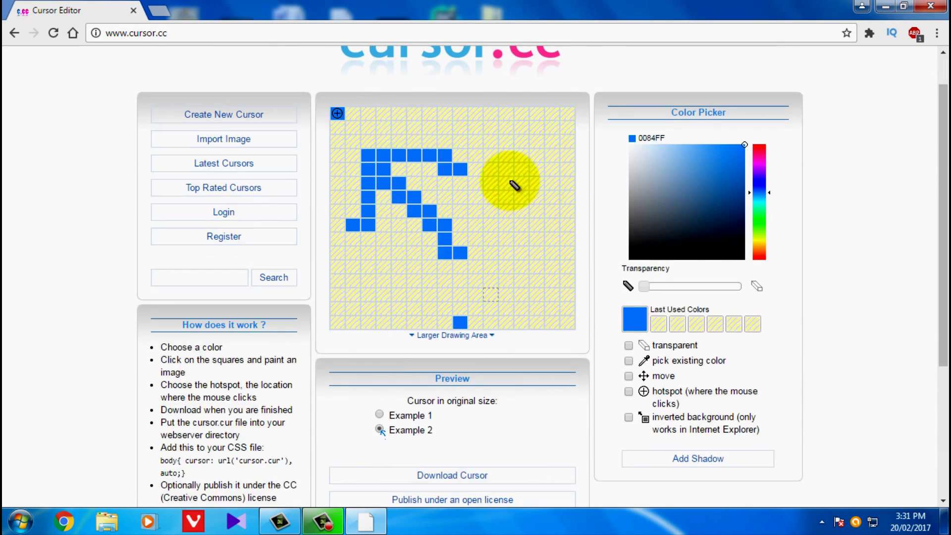
{"action": "scroll", "coordinate": [495, 342], "scroll_direction": "down", "scroll_amount": 4}
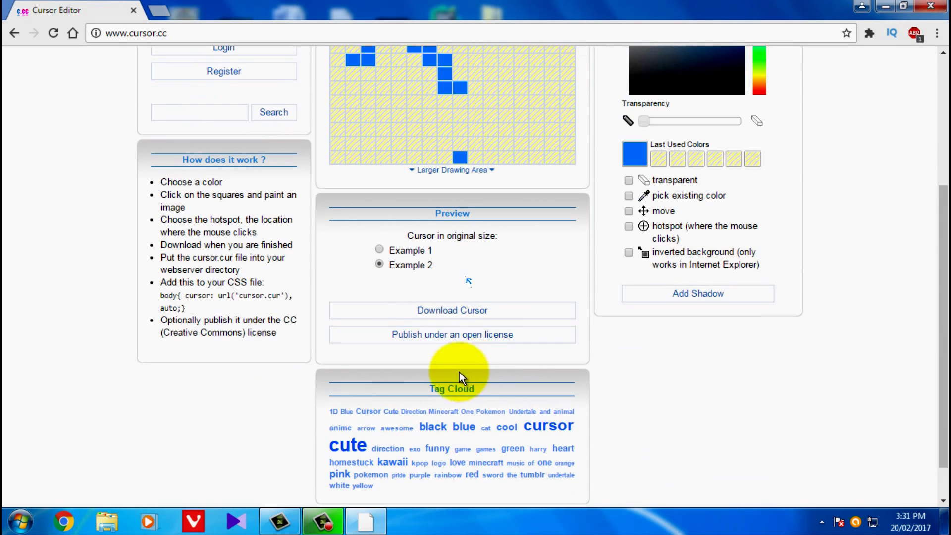
{"action": "left_click", "coordinate": [452, 311]}
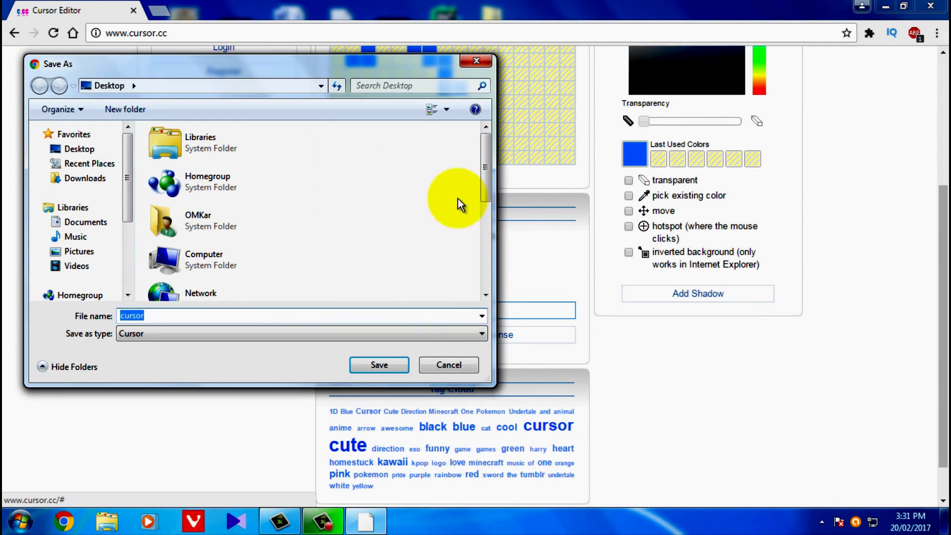
{"action": "left_click", "coordinate": [384, 364]}
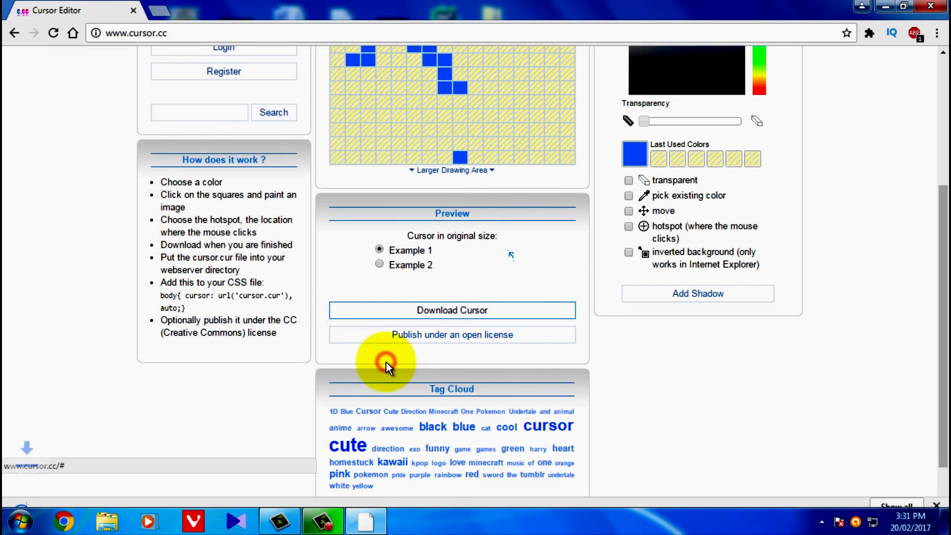
{"action": "left_click", "coordinate": [379, 264]}
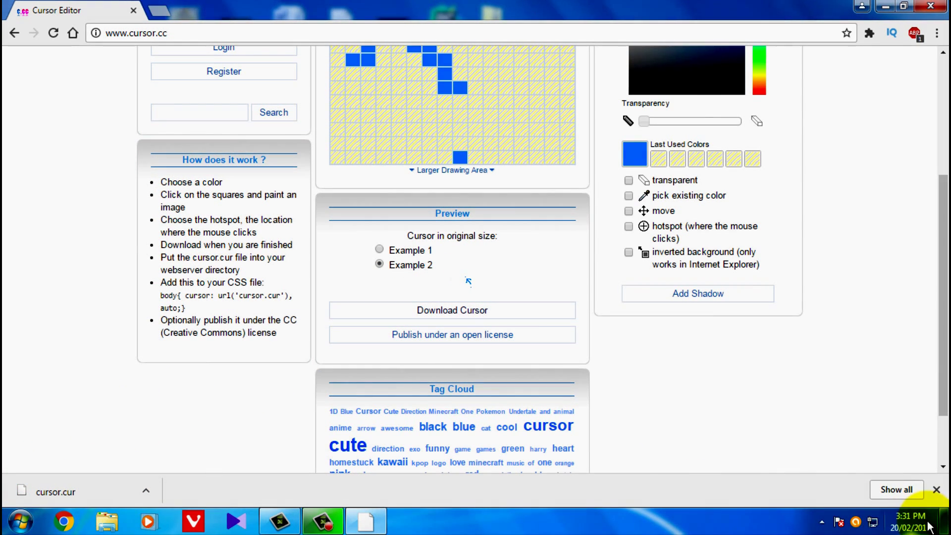
Step: Open the Latest Cursors gallery and look through the published cursor designs on its first page
{"action": "scroll", "coordinate": [394, 187], "scroll_direction": "up", "scroll_amount": 4}
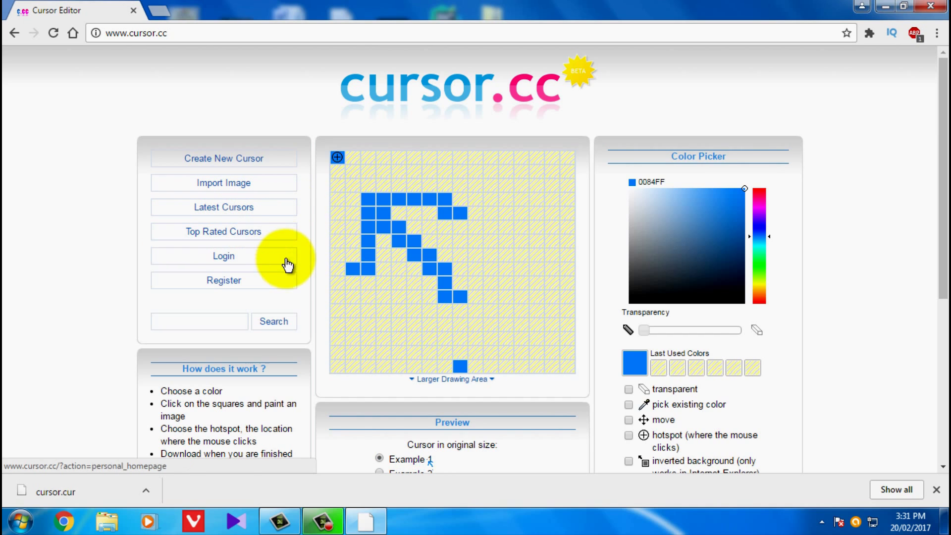
{"action": "left_click", "coordinate": [218, 208]}
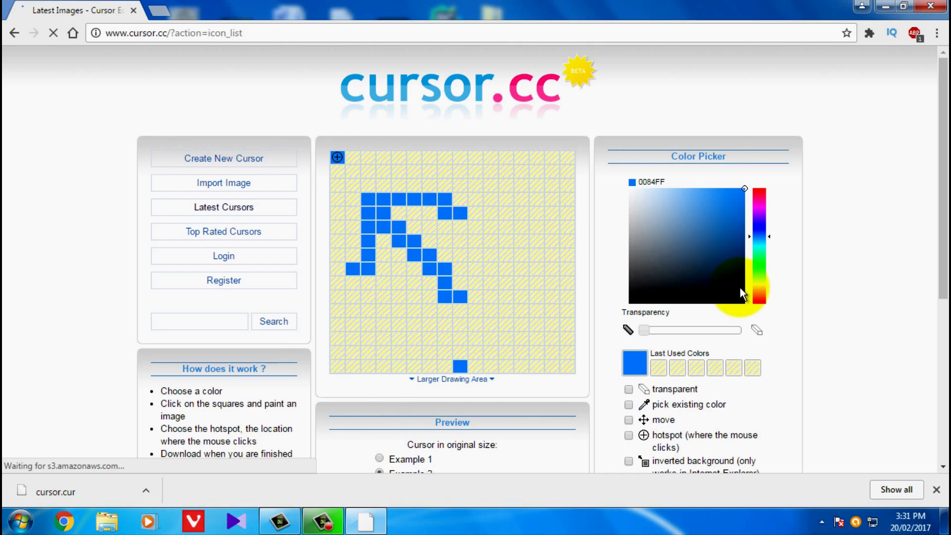
{"action": "scroll", "coordinate": [743, 311], "scroll_direction": "down", "scroll_amount": 1}
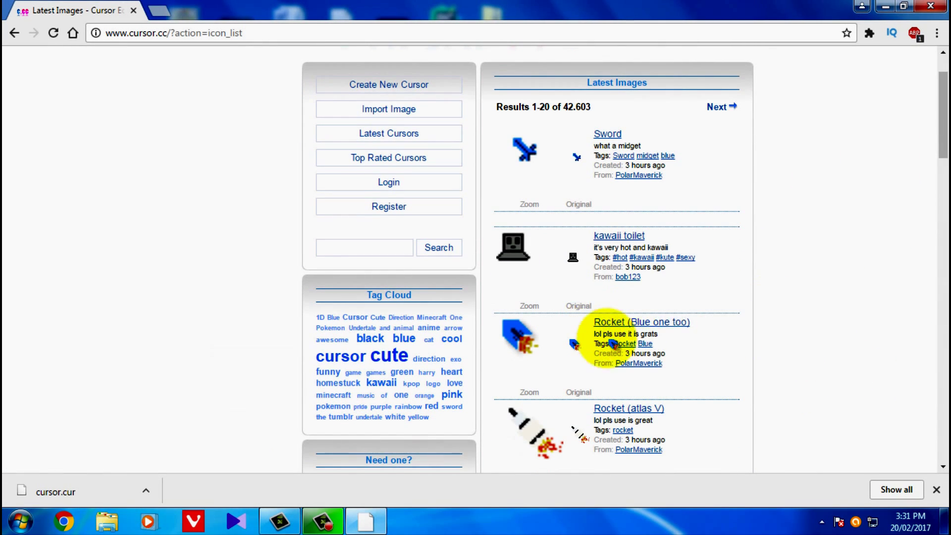
{"action": "scroll", "coordinate": [806, 298], "scroll_direction": "down", "scroll_amount": 4}
{"action": "scroll", "coordinate": [750, 305], "scroll_direction": "down", "scroll_amount": 10}
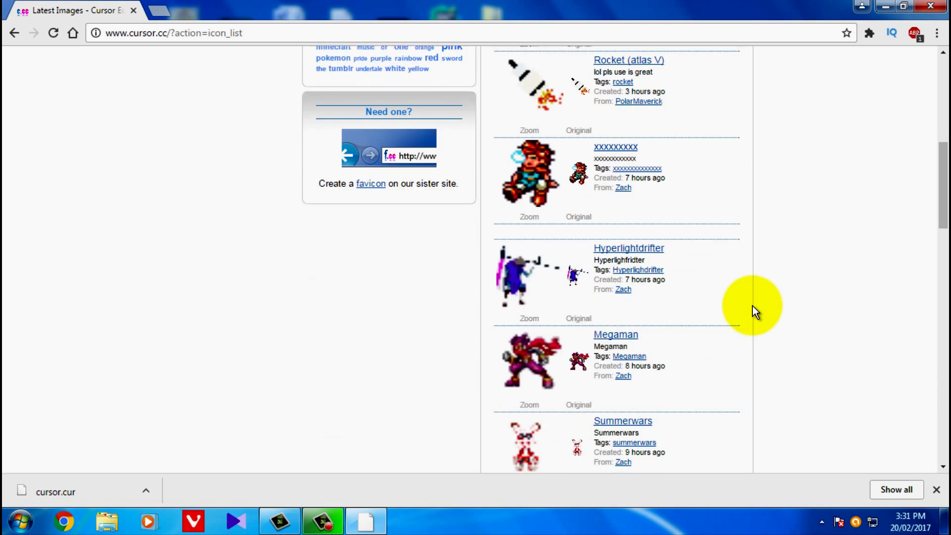
{"action": "scroll", "coordinate": [752, 306], "scroll_direction": "down", "scroll_amount": 7}
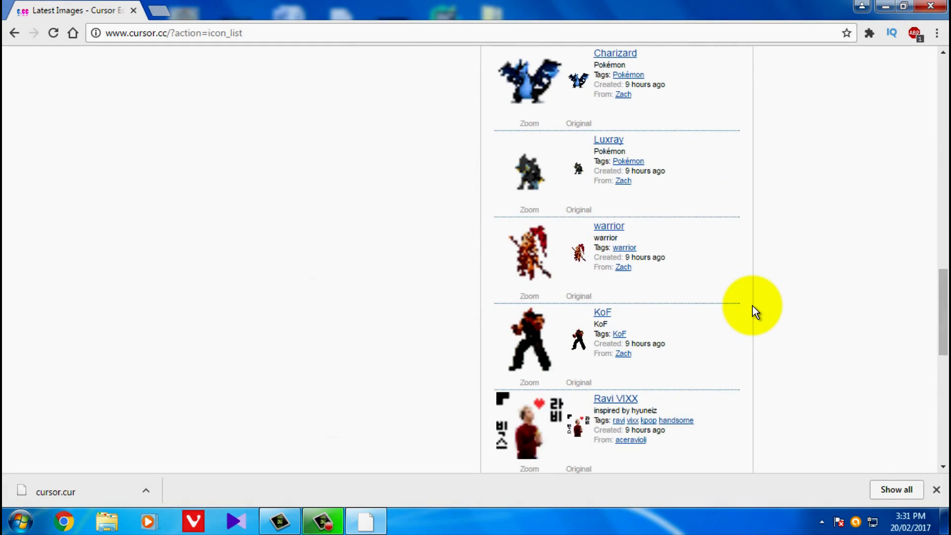
{"action": "scroll", "coordinate": [753, 305], "scroll_direction": "down", "scroll_amount": 6}
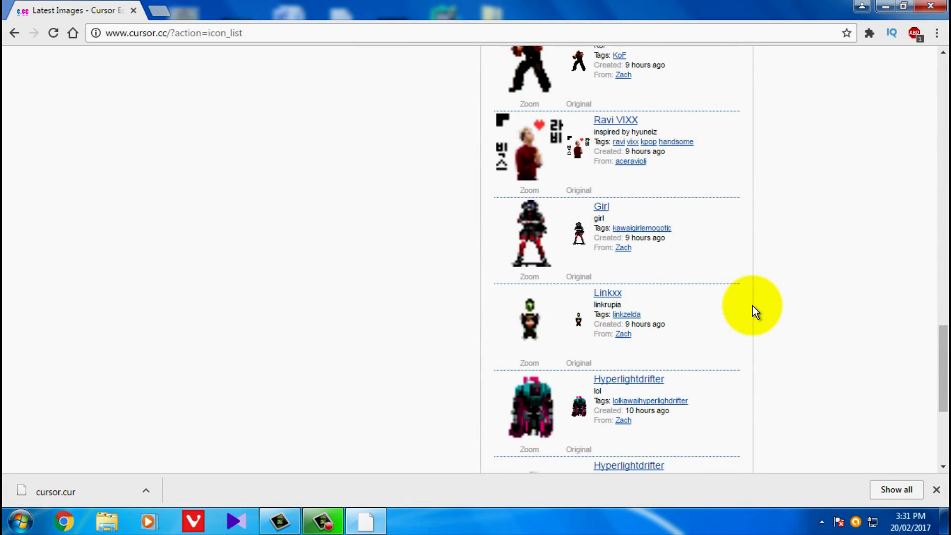
{"action": "scroll", "coordinate": [753, 306], "scroll_direction": "down", "scroll_amount": 2}
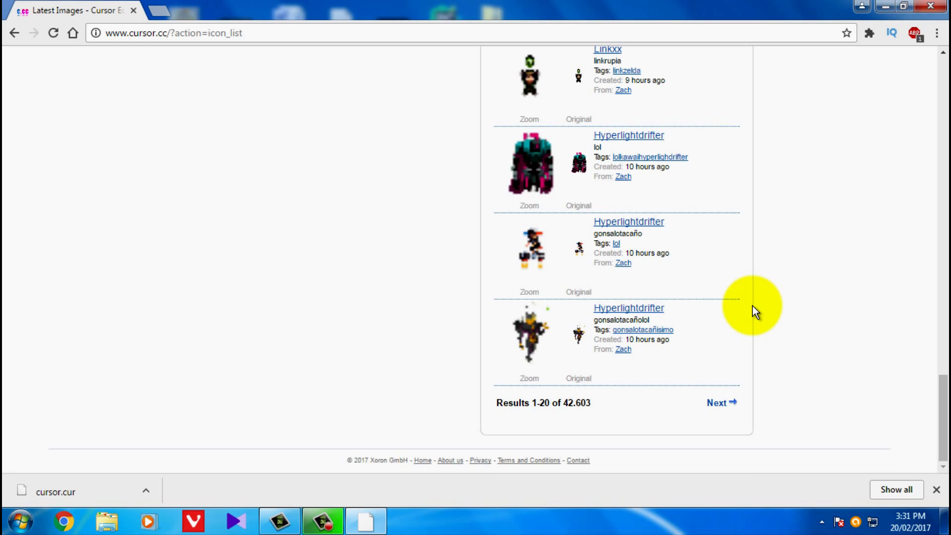
{"action": "scroll", "coordinate": [752, 306], "scroll_direction": "up", "scroll_amount": 10}
{"action": "scroll", "coordinate": [753, 305], "scroll_direction": "up", "scroll_amount": 7}
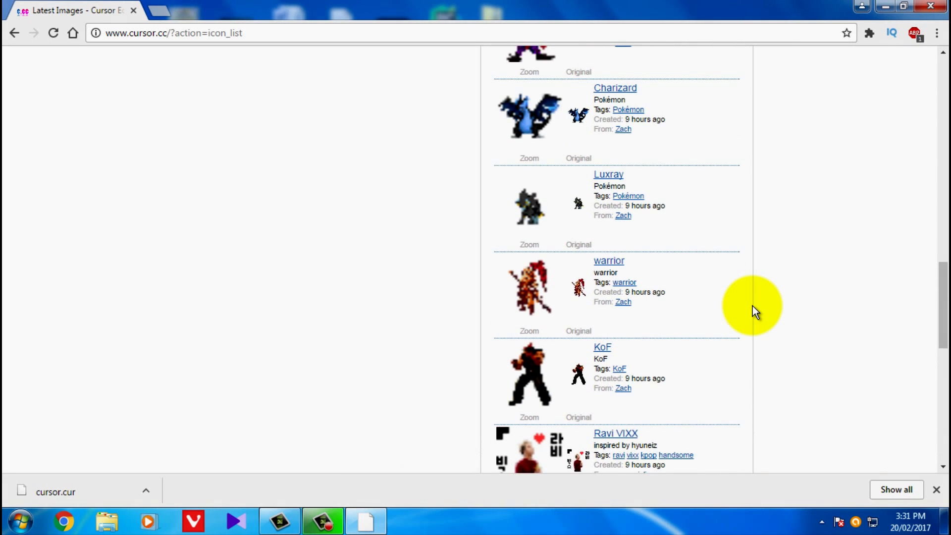
{"action": "scroll", "coordinate": [753, 305], "scroll_direction": "up", "scroll_amount": 9}
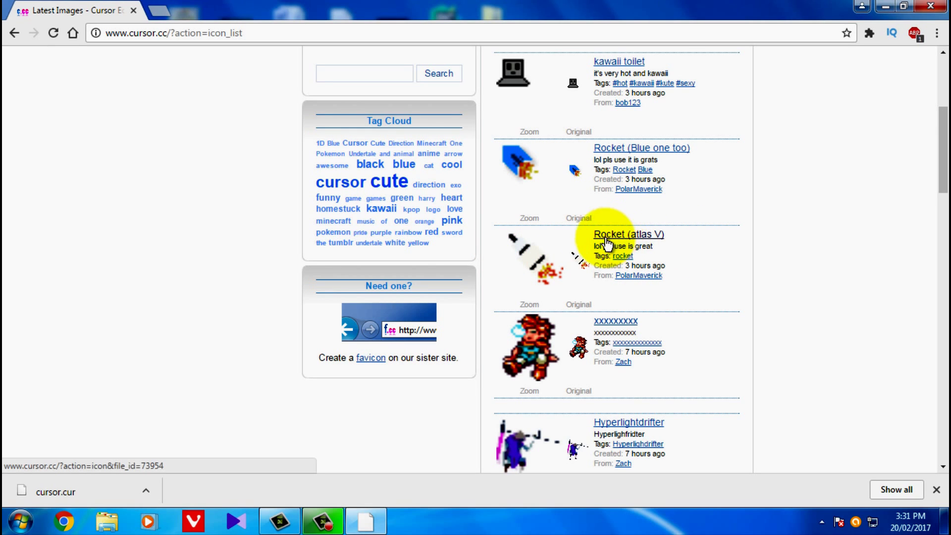
Step: Download the Rocket (atlas V) cursor and save it to the Desktop under the file name rocket
{"action": "left_click", "coordinate": [639, 237]}
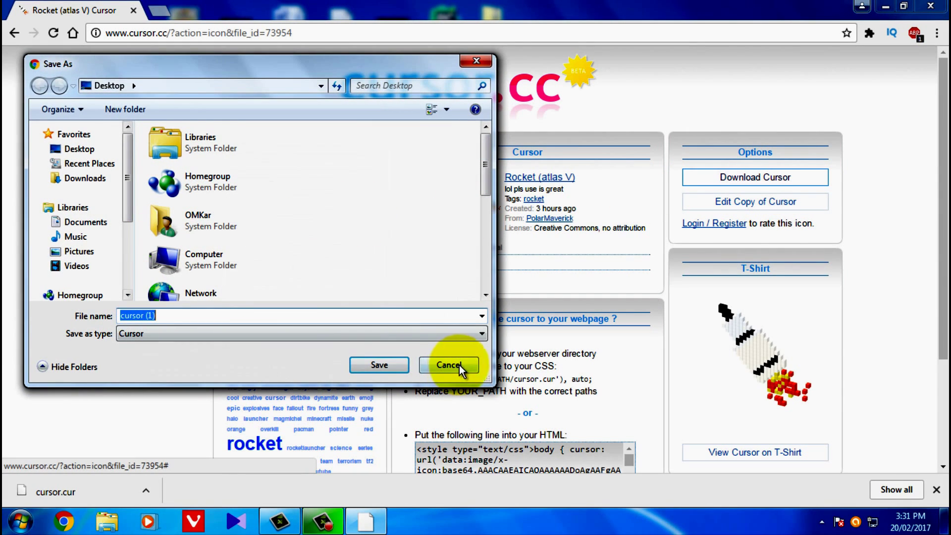
{"action": "type", "text": "rocket"}
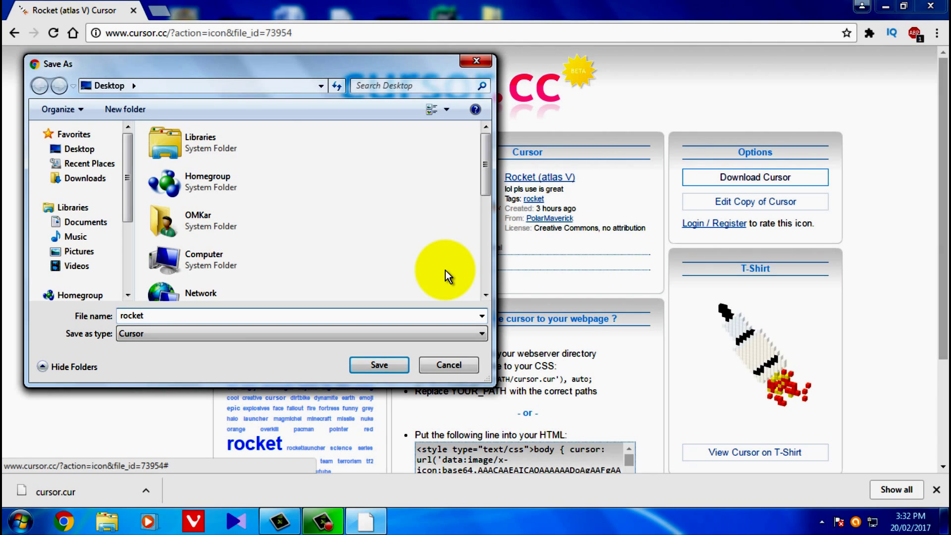
{"action": "key", "text": "Return"}
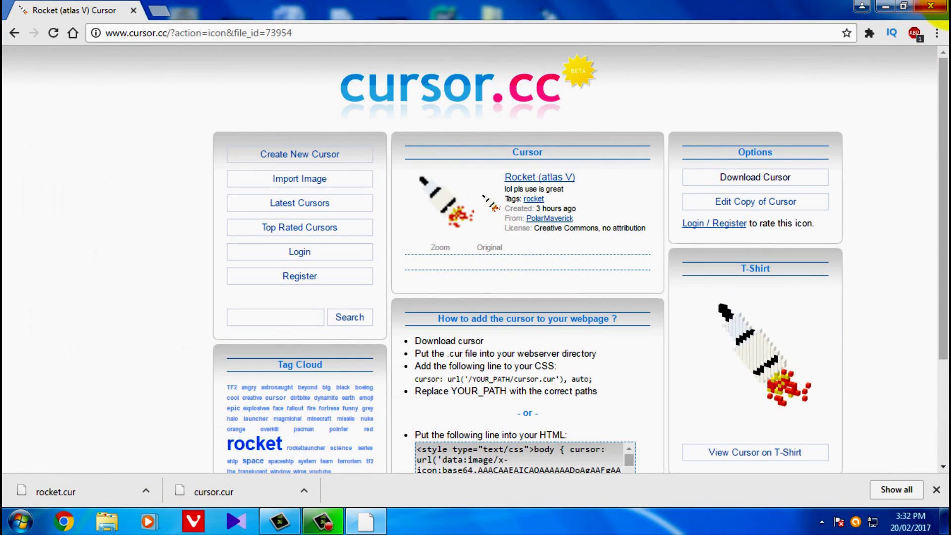
Step: Close the browser window and check the downloaded rocket cursor file on the desktop
{"action": "left_click", "coordinate": [931, 6]}
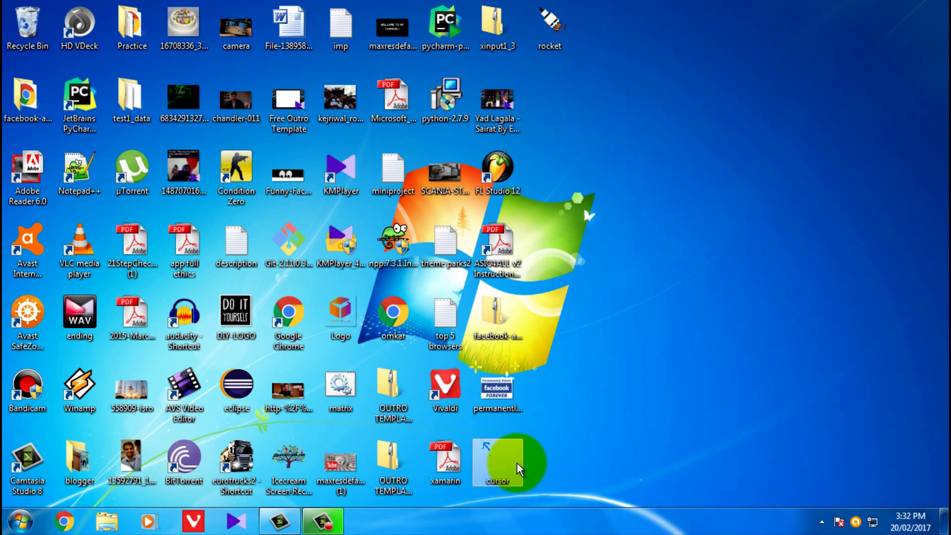
{"action": "left_click", "coordinate": [543, 43]}
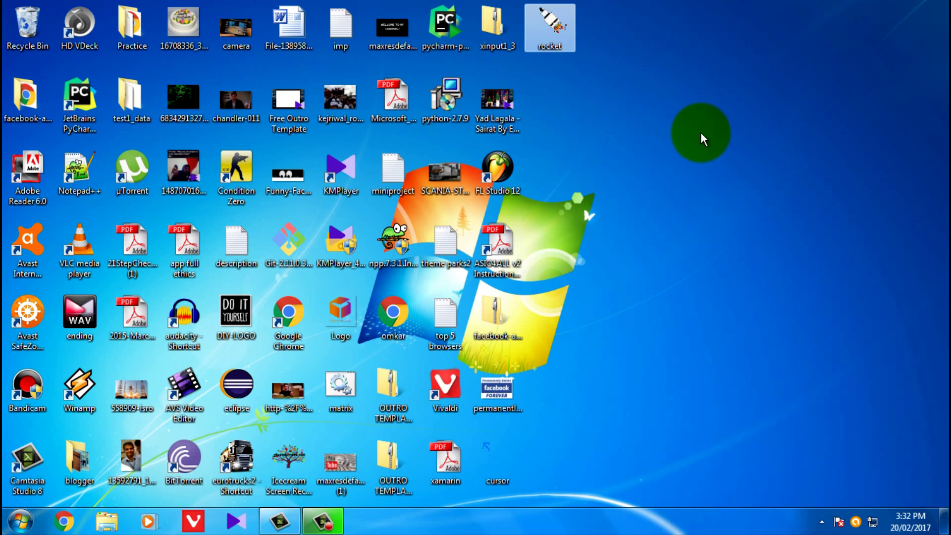
{"action": "left_click", "coordinate": [700, 132]}
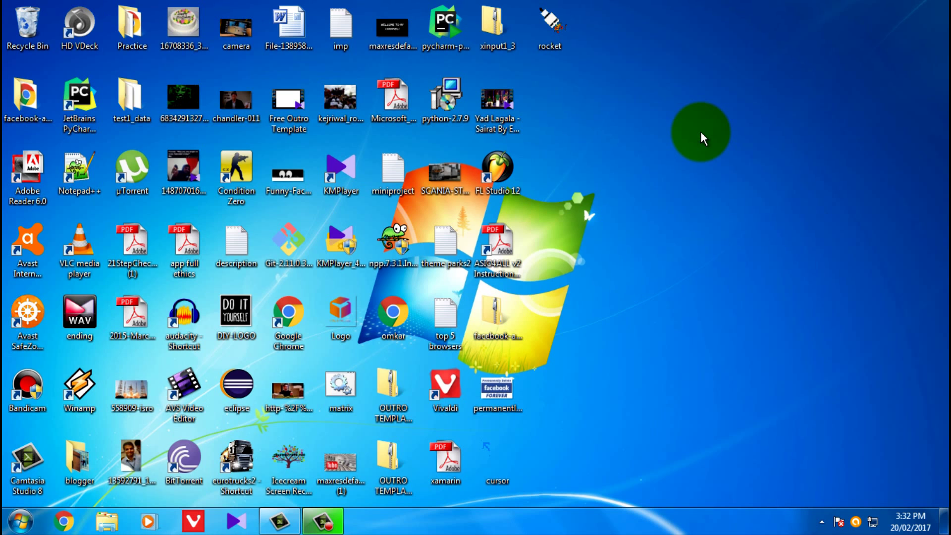
Step: Open the desktop's Personalization settings, maximize the window, and open the mouse pointer settings
{"action": "right_click", "coordinate": [700, 132]}
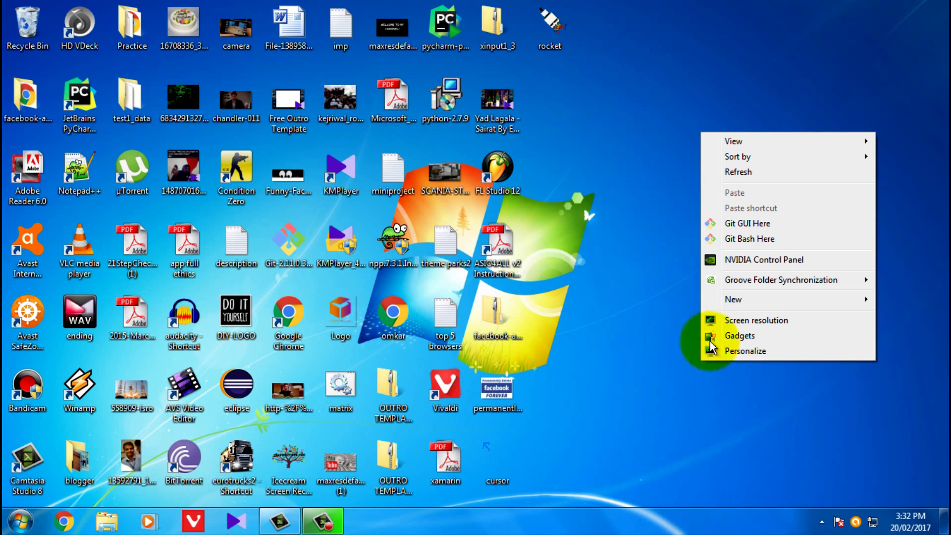
{"action": "left_click", "coordinate": [752, 352]}
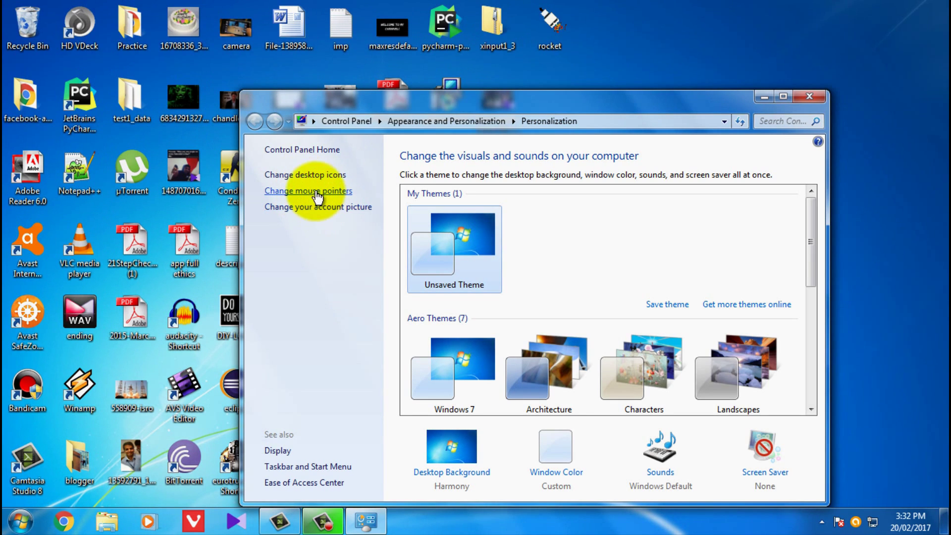
{"action": "left_click", "coordinate": [783, 97]}
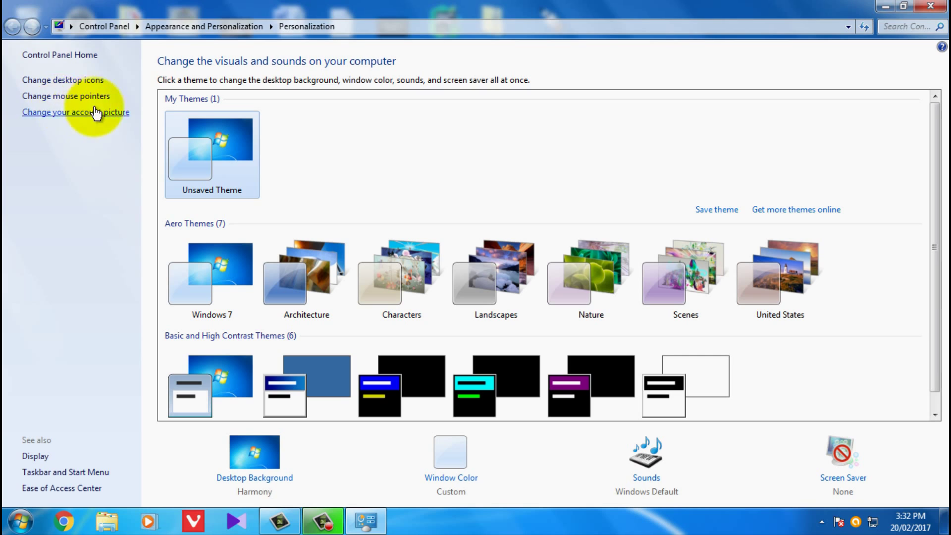
{"action": "left_click", "coordinate": [67, 97]}
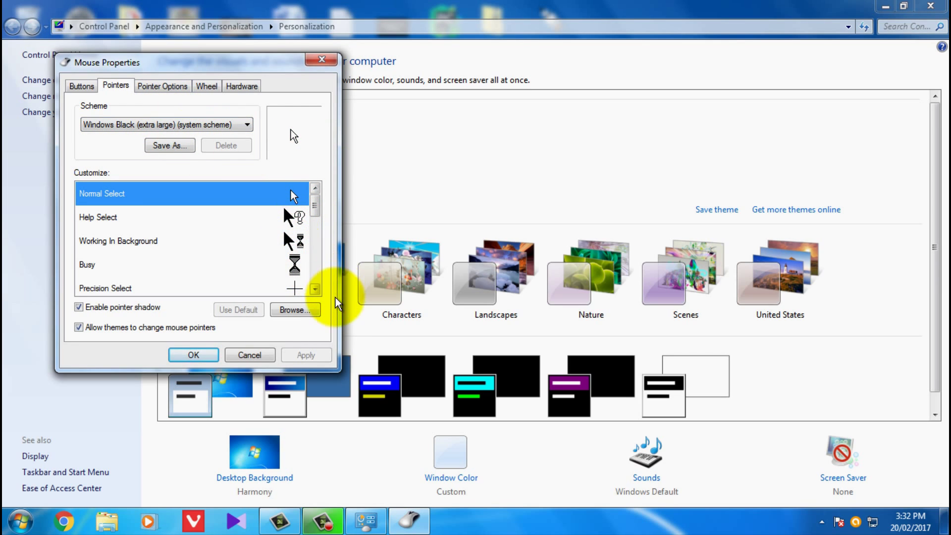
Step: Set the Normal Select pointer to the cursor file from the Desktop, apply it, and close the pointer settings and Personalization window
{"action": "left_click", "coordinate": [299, 311]}
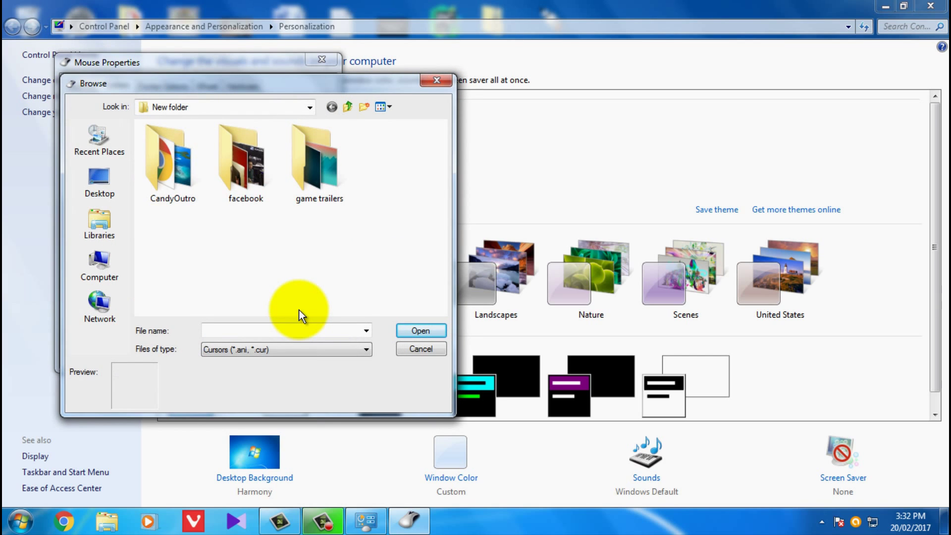
{"action": "left_click", "coordinate": [101, 186]}
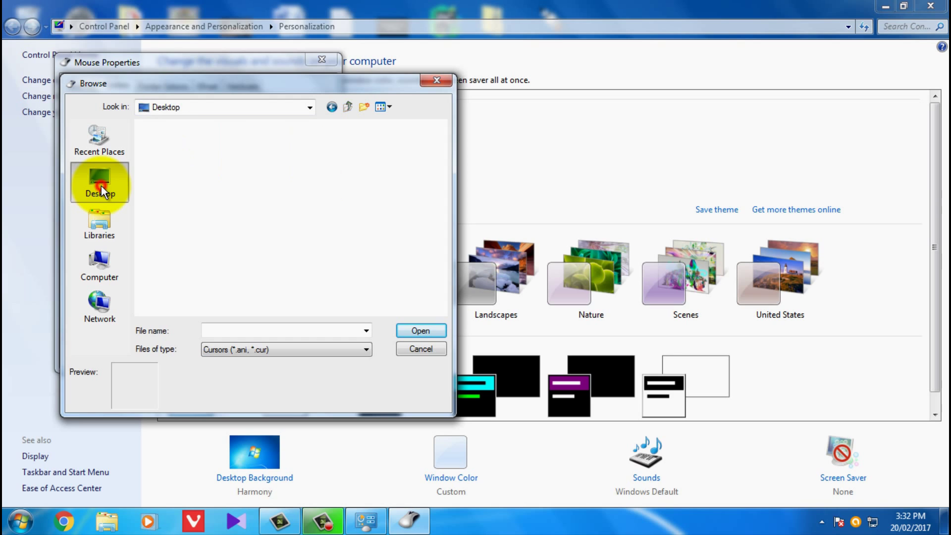
{"action": "scroll", "coordinate": [262, 237], "scroll_direction": "down", "scroll_amount": 5}
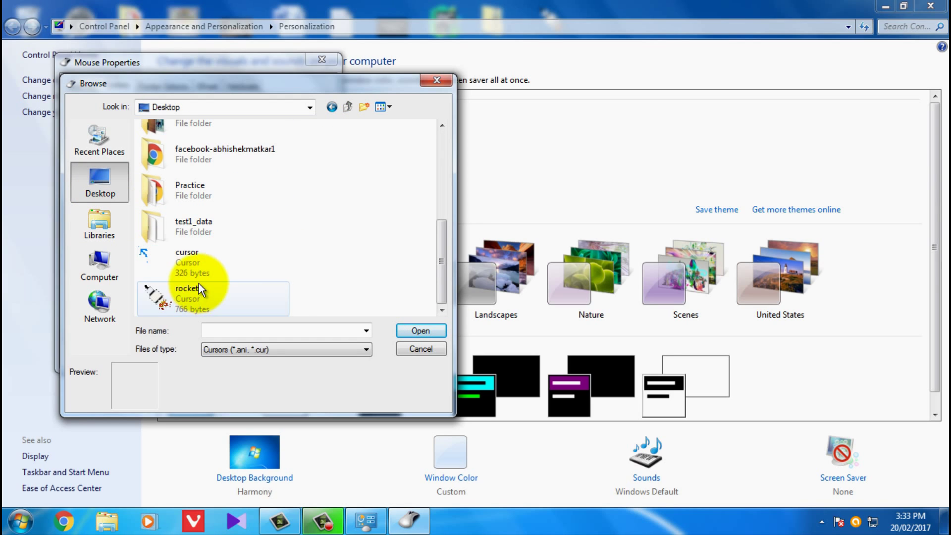
{"action": "left_click", "coordinate": [201, 252]}
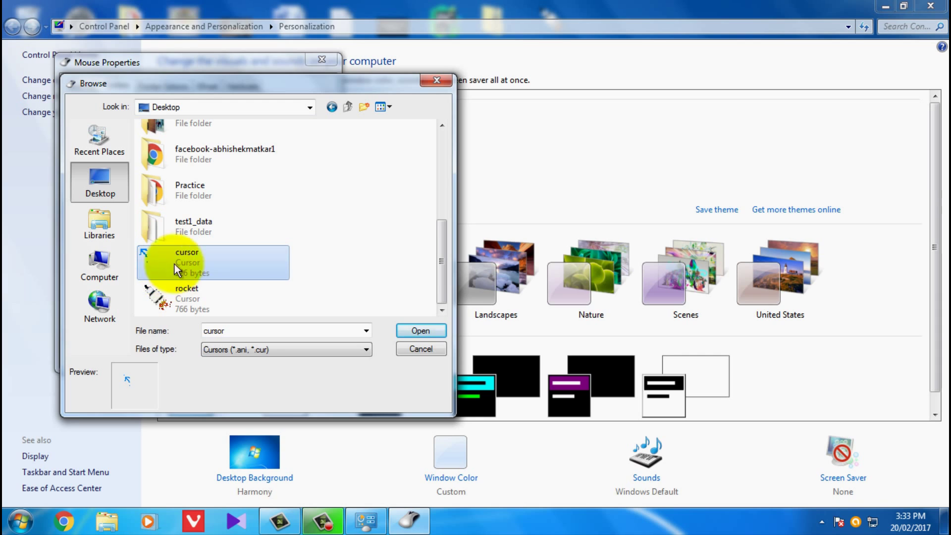
{"action": "left_click", "coordinate": [427, 330]}
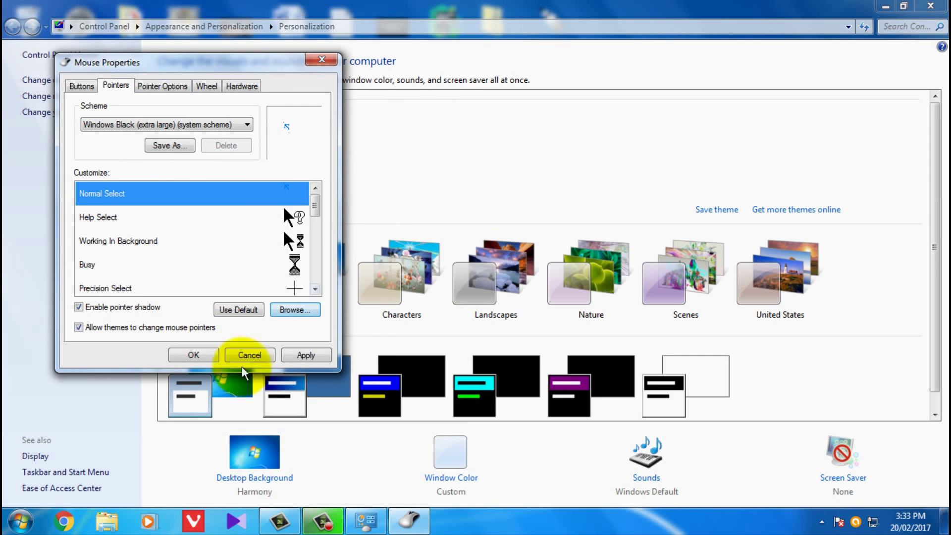
{"action": "left_click", "coordinate": [305, 355]}
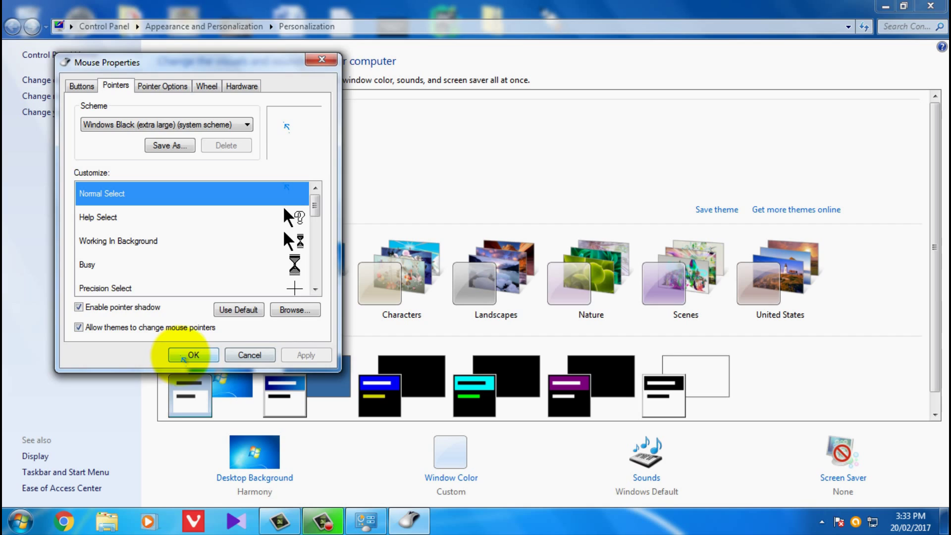
{"action": "left_click", "coordinate": [193, 354]}
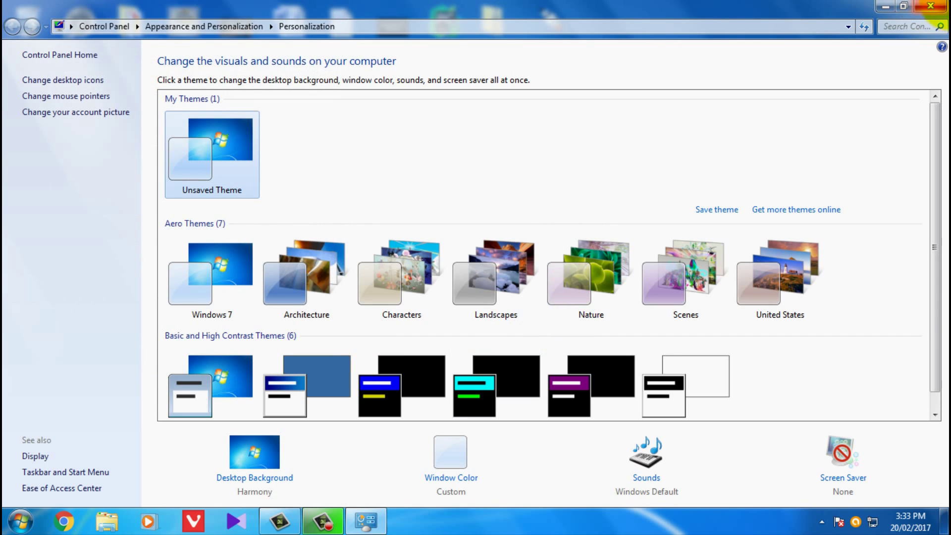
{"action": "left_click", "coordinate": [930, 6]}
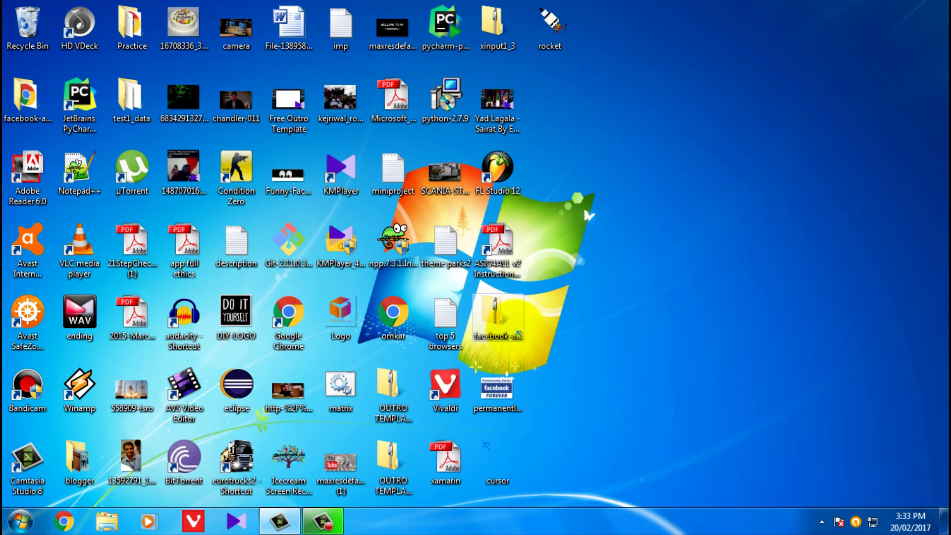
Step: Reopen the mouse pointer settings through the desktop's Personalization window
{"action": "right_click", "coordinate": [619, 171]}
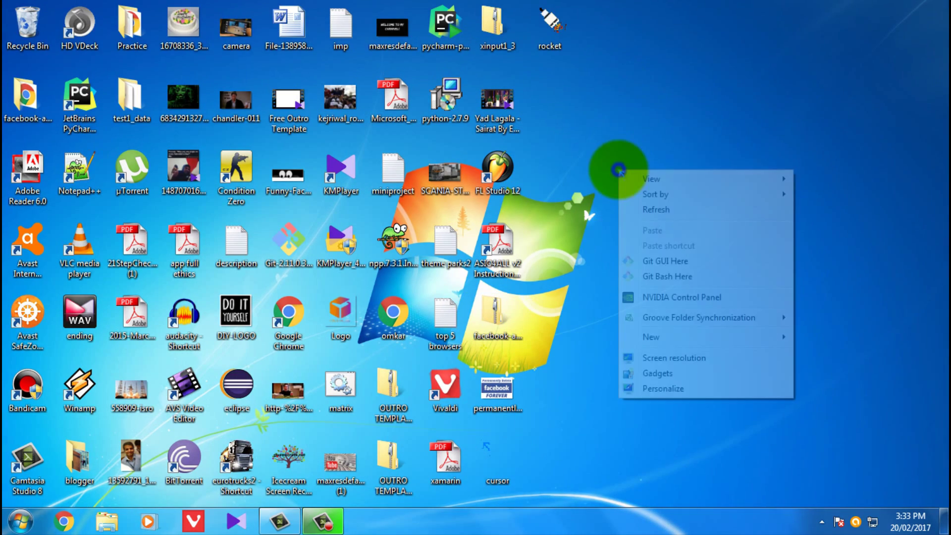
{"action": "left_click", "coordinate": [669, 391]}
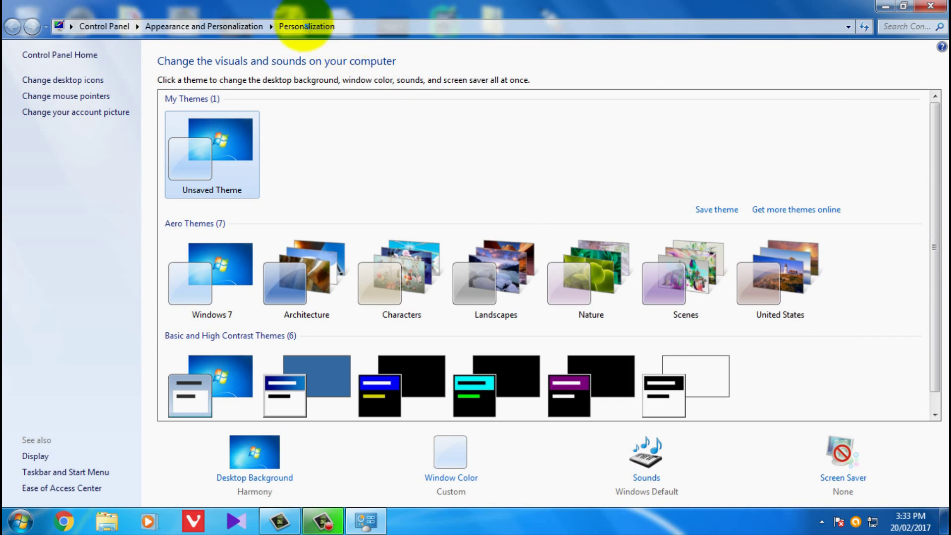
{"action": "left_click", "coordinate": [62, 99]}
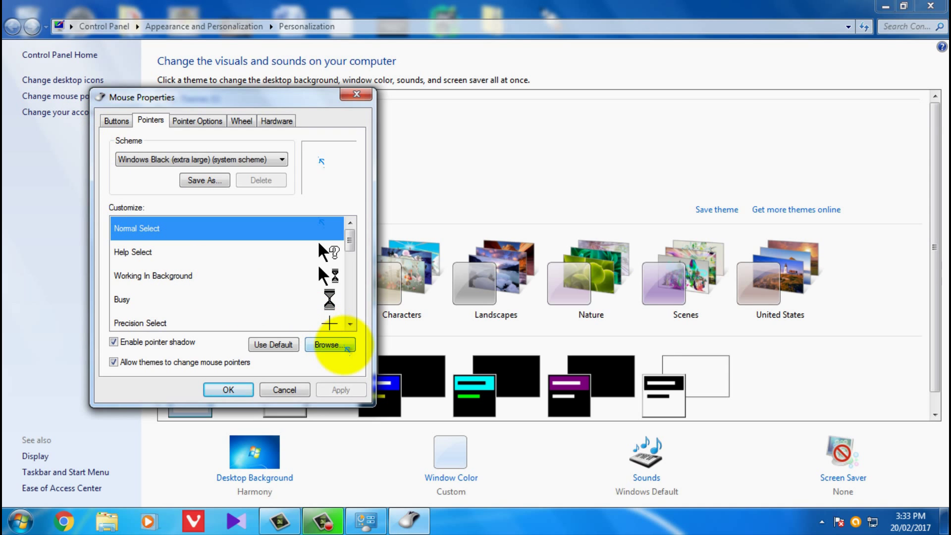
Step: Set the Normal Select pointer to the rocket cursor file from the Desktop, apply it, and close the settings windows
{"action": "left_click", "coordinate": [340, 342]}
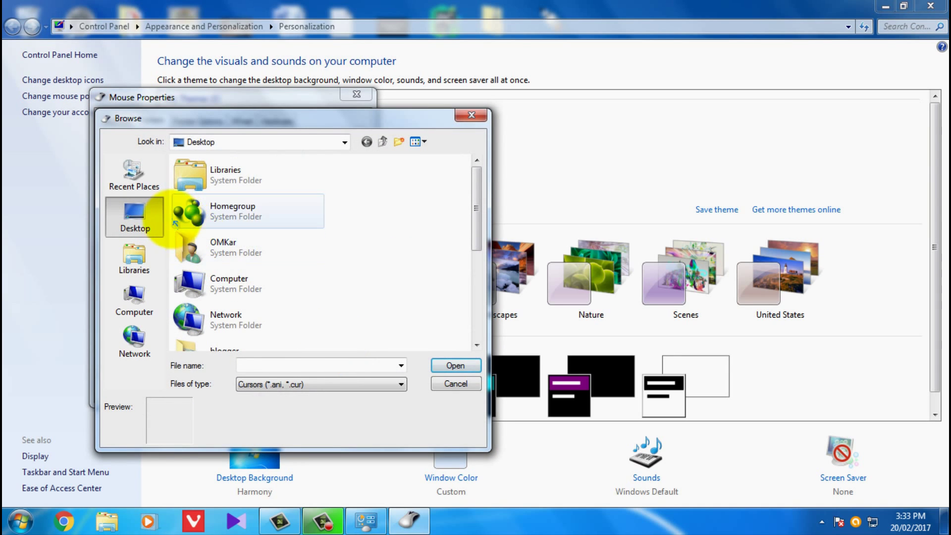
{"action": "scroll", "coordinate": [231, 213], "scroll_direction": "down", "scroll_amount": 8}
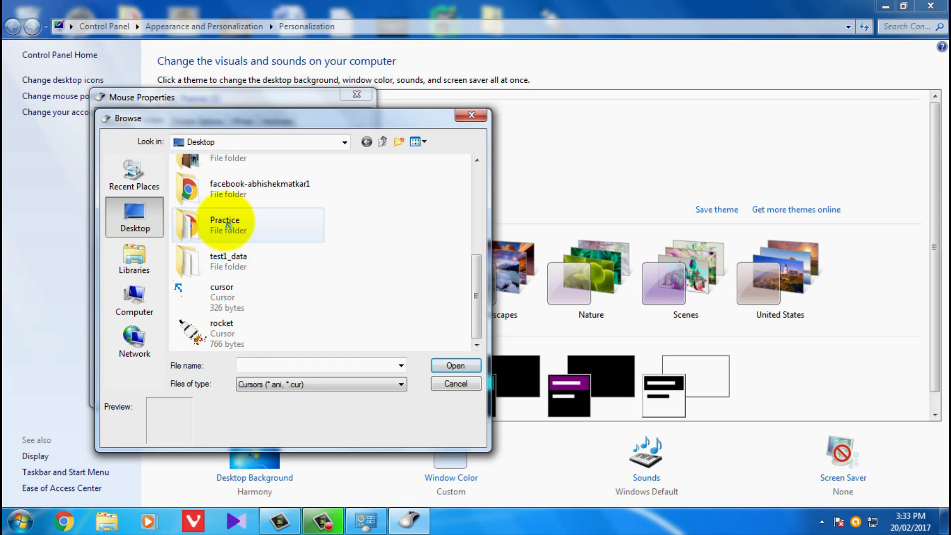
{"action": "left_click", "coordinate": [223, 322]}
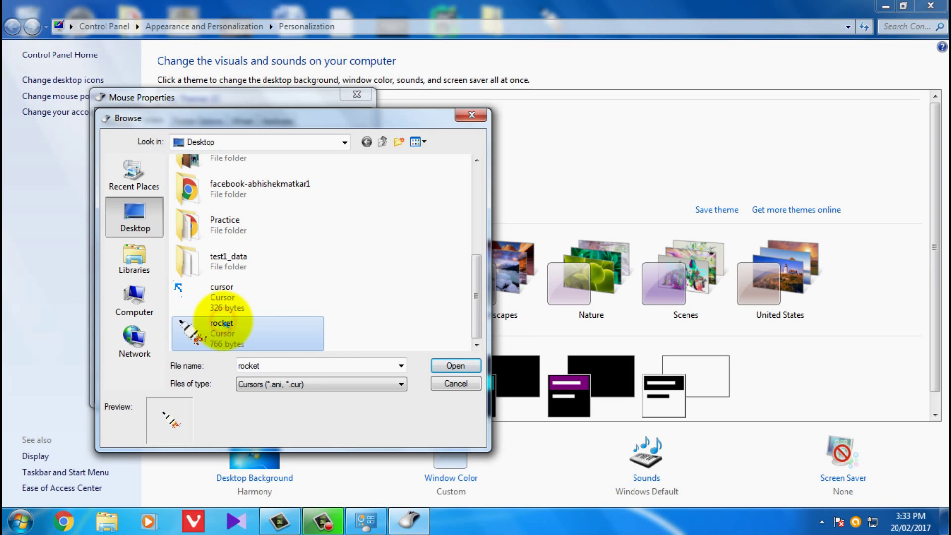
{"action": "left_click", "coordinate": [455, 365]}
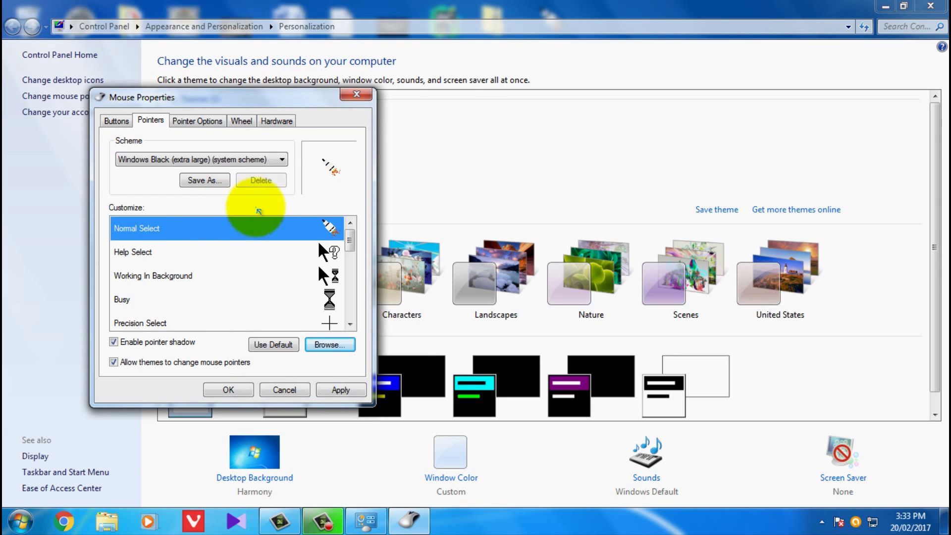
{"action": "left_click", "coordinate": [221, 159]}
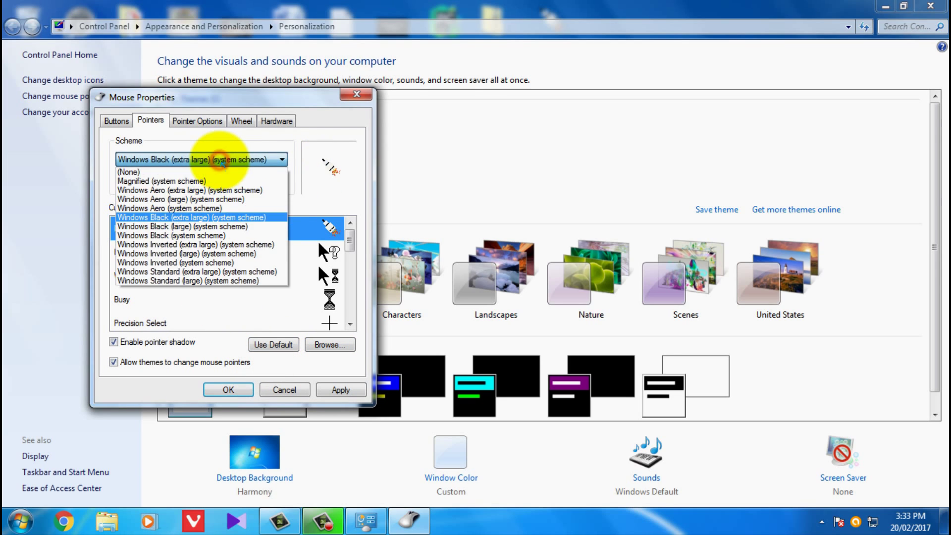
{"action": "left_click", "coordinate": [220, 161]}
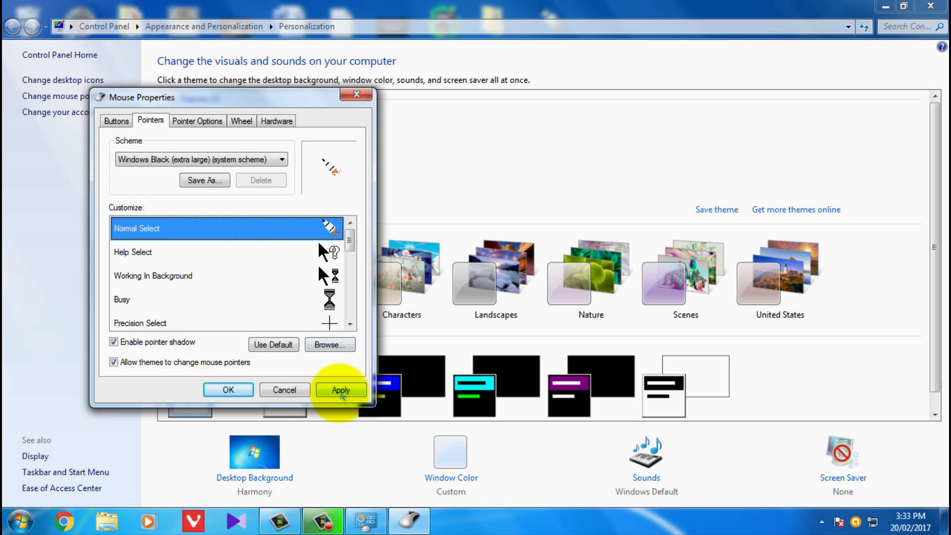
{"action": "left_click", "coordinate": [341, 390]}
{"action": "left_click", "coordinate": [230, 390]}
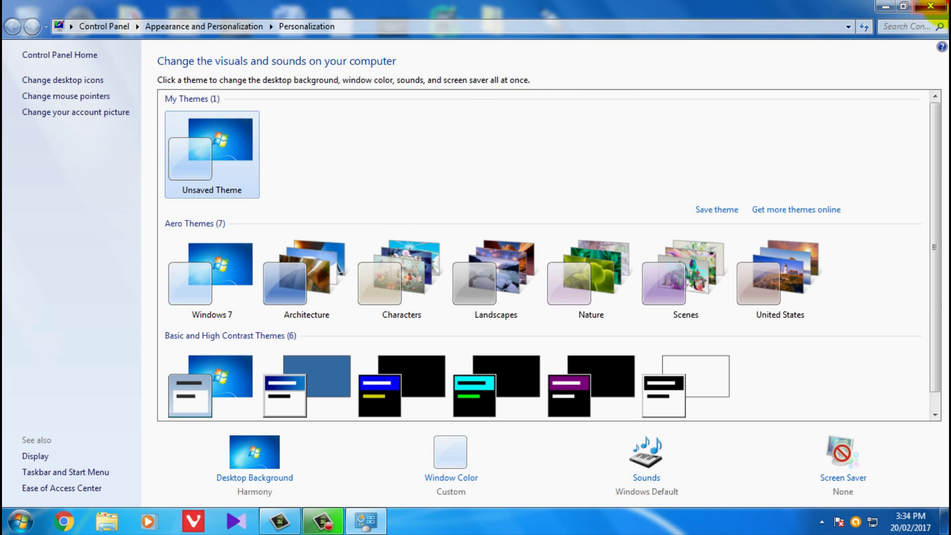
{"action": "left_click", "coordinate": [930, 6]}
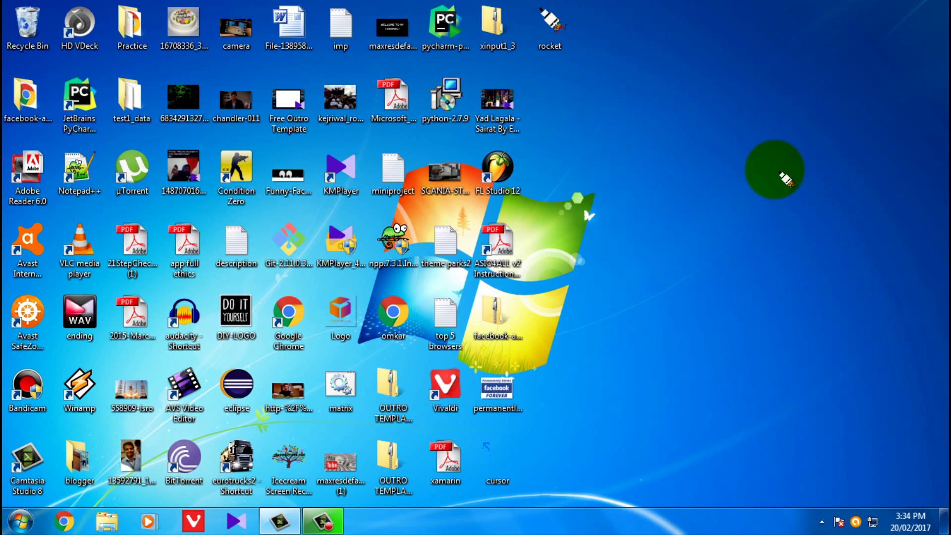
{"action": "right_click", "coordinate": [775, 170]}
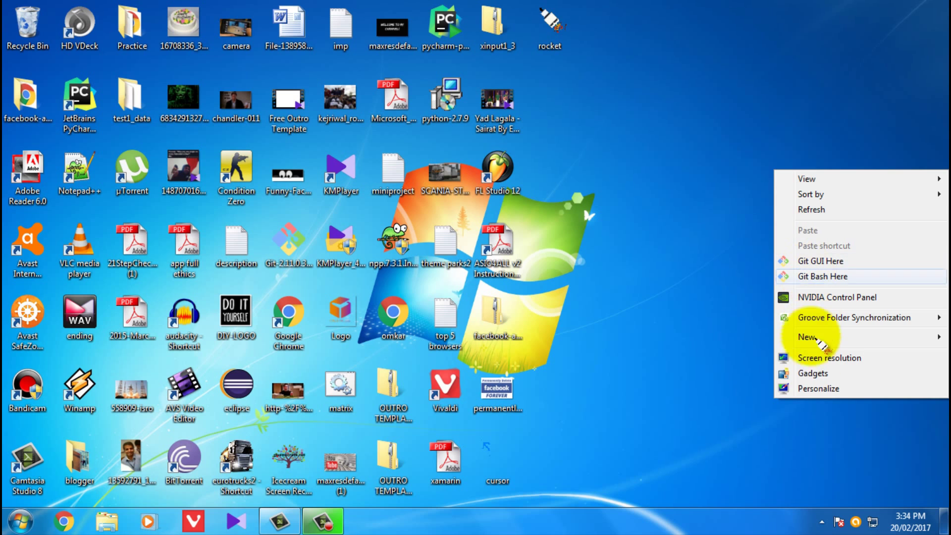
{"action": "left_click", "coordinate": [825, 389]}
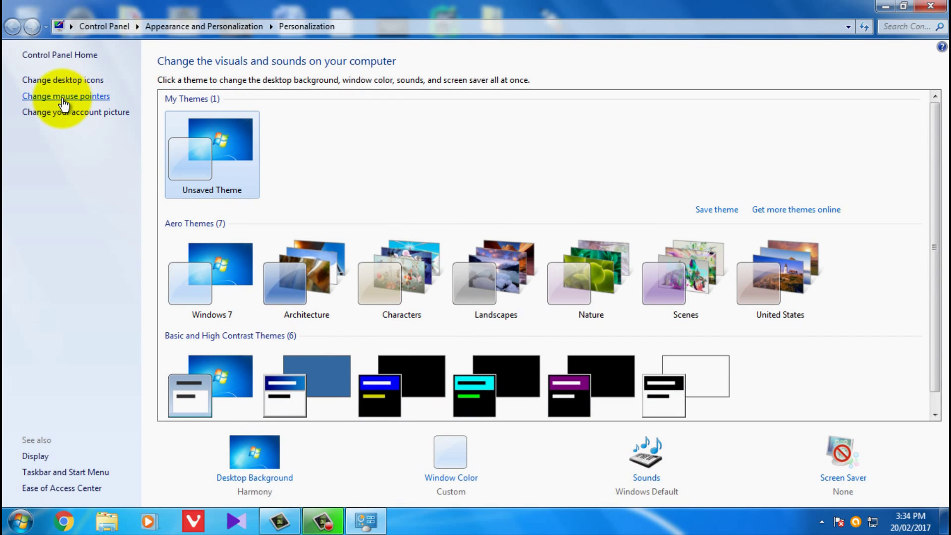
{"action": "left_click", "coordinate": [930, 6]}
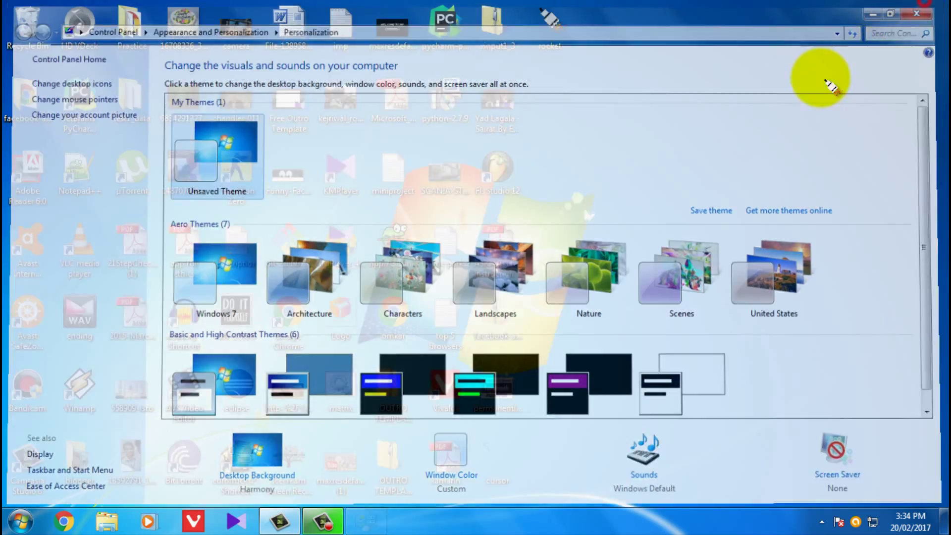
Step: Open Personalization from the desktop and bring up the mouse pointer settings again
{"action": "right_click", "coordinate": [709, 59]}
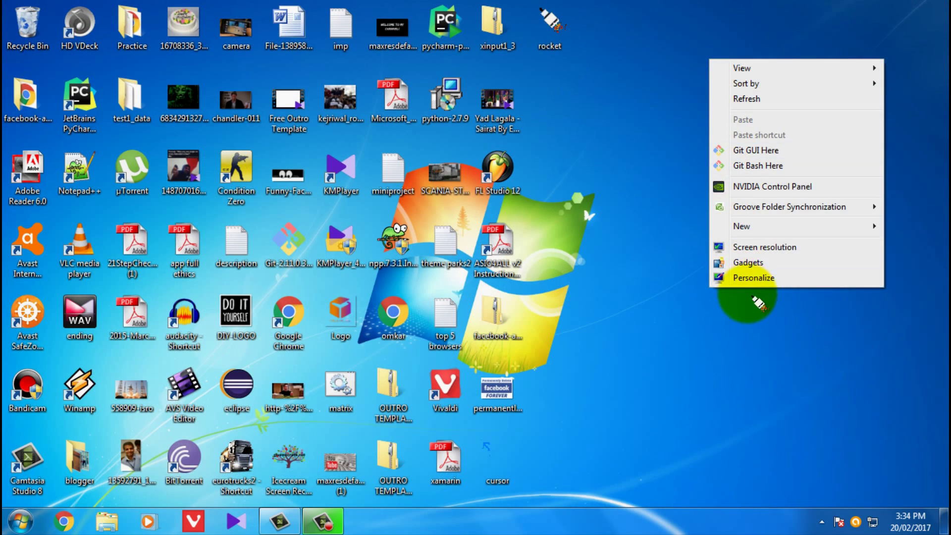
{"action": "left_click", "coordinate": [743, 278]}
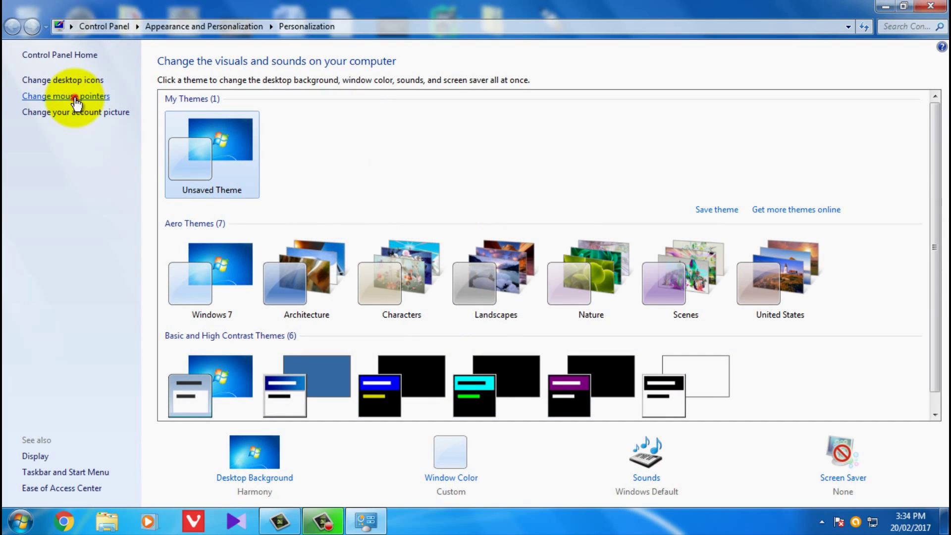
{"action": "left_click", "coordinate": [75, 98]}
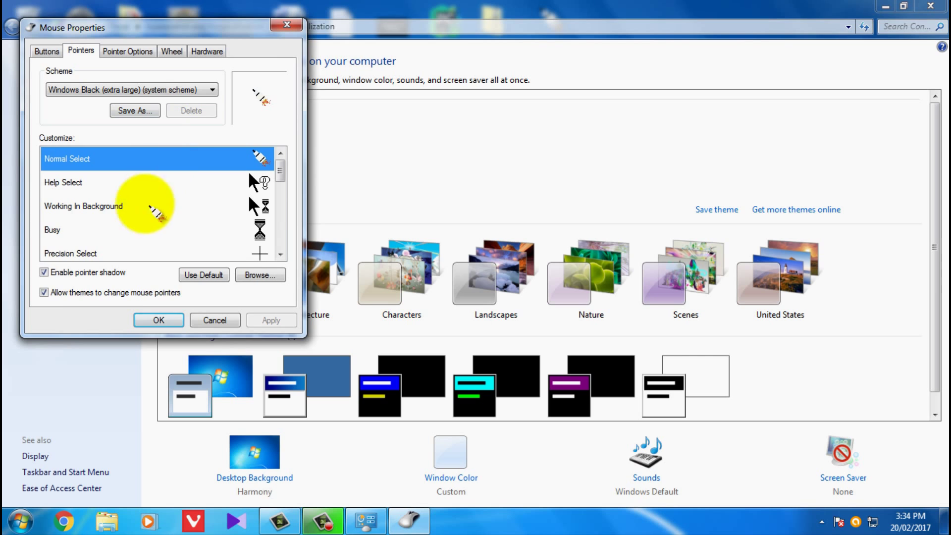
Step: Restore the Normal Select pointer to its default, apply the change, and close the settings windows
{"action": "left_click", "coordinate": [189, 274]}
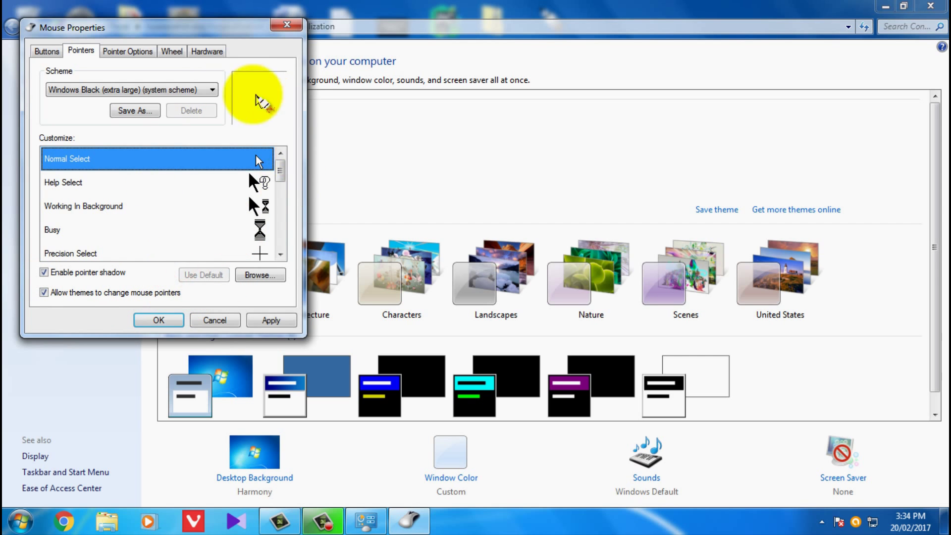
{"action": "left_click", "coordinate": [271, 321]}
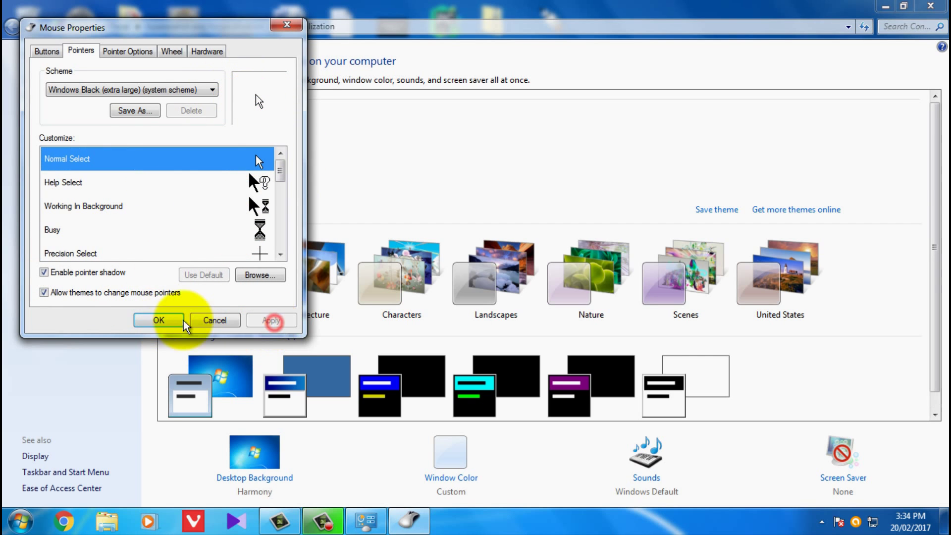
{"action": "left_click", "coordinate": [159, 320]}
{"action": "left_click", "coordinate": [930, 5]}
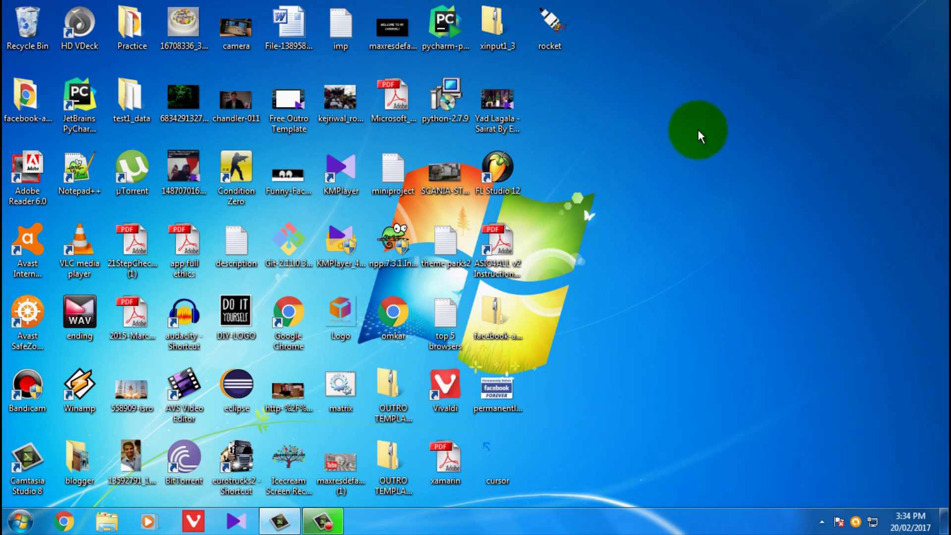